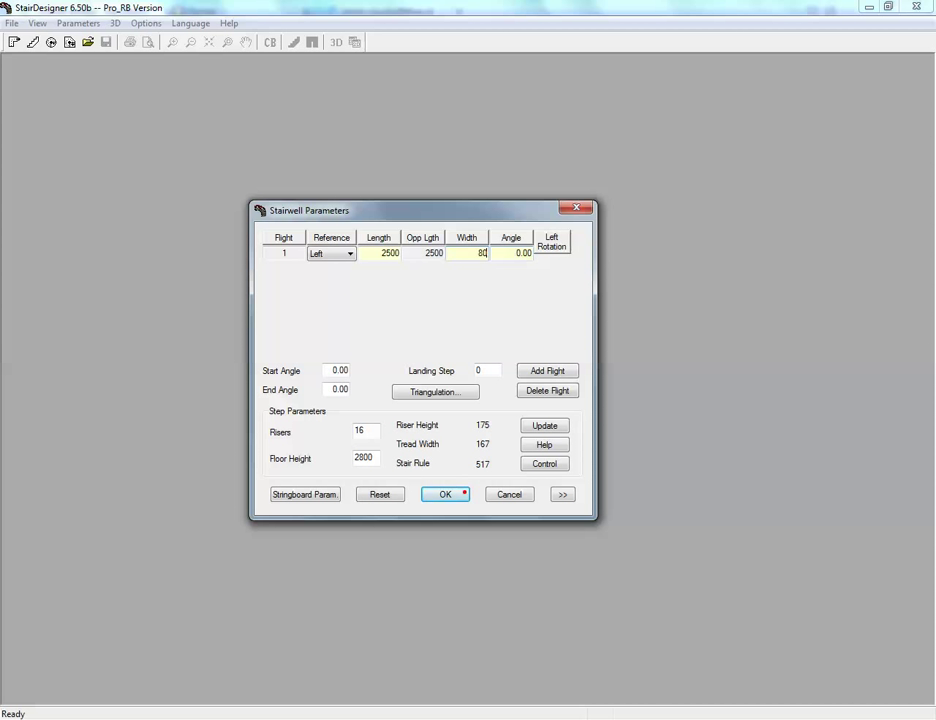
Add a second 800-wide flight, try 15 risers, revert to 16 risers, and accept the stairwell.
left_click(558, 372)
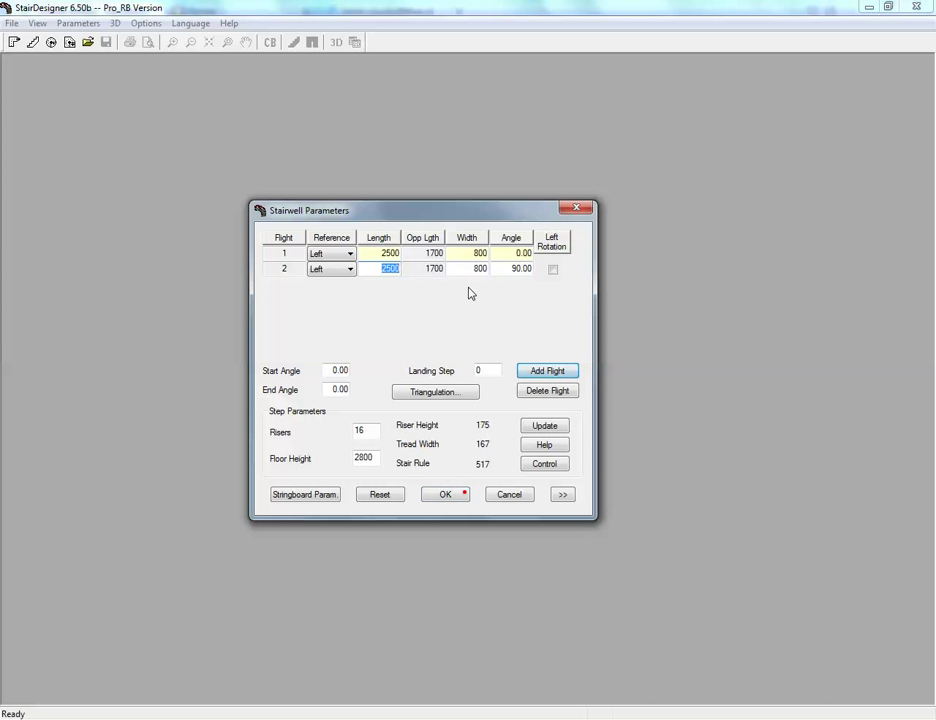
left_click_drag(376, 432, 347, 437)
type("15")
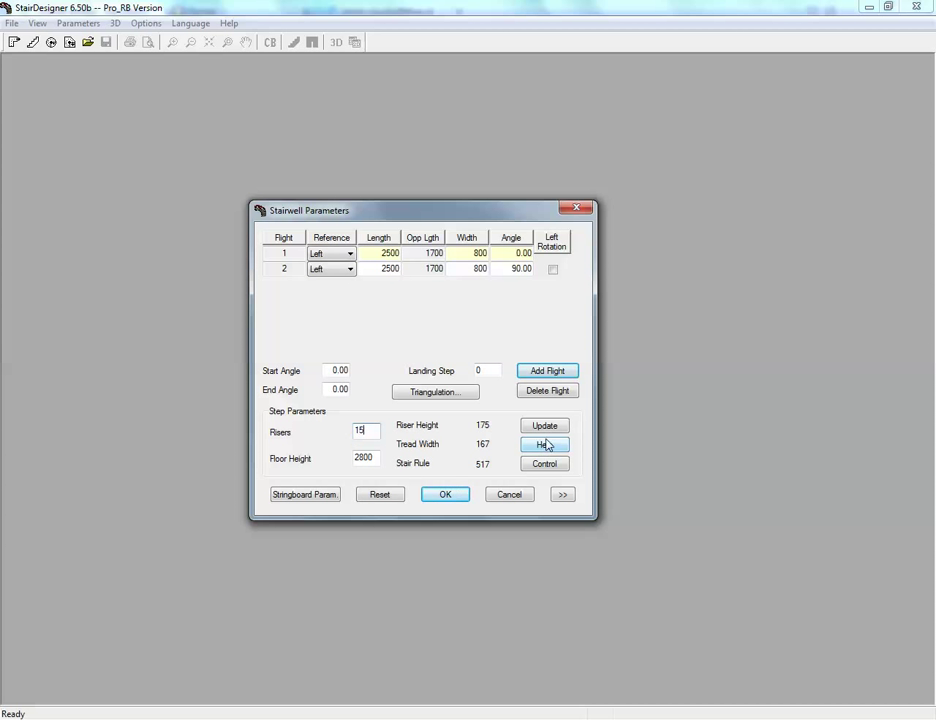
left_click(556, 428)
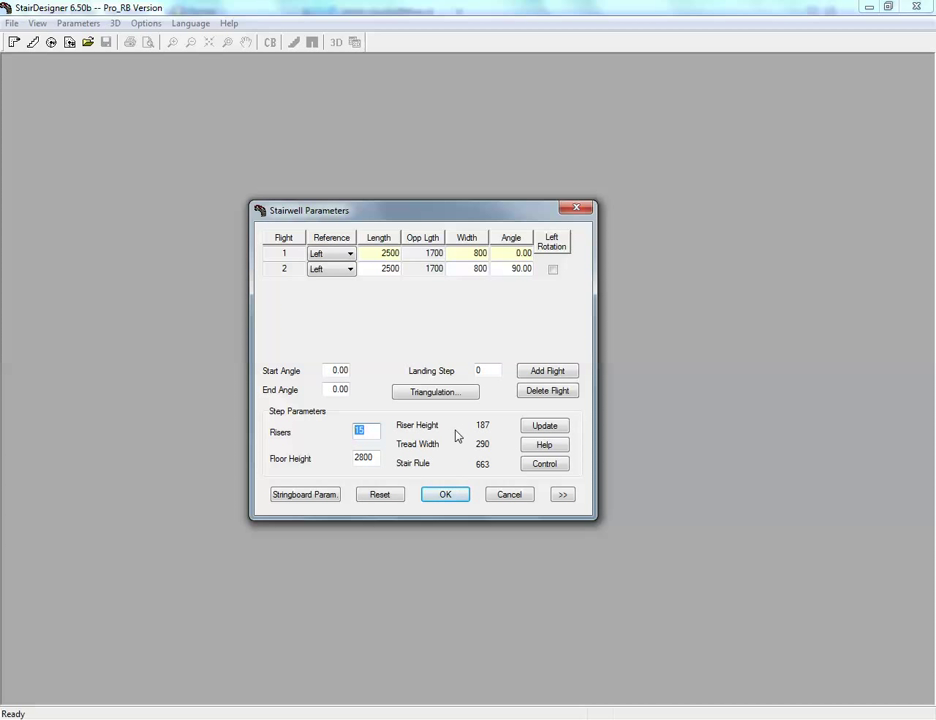
type("16")
left_click(544, 426)
left_click(445, 494)
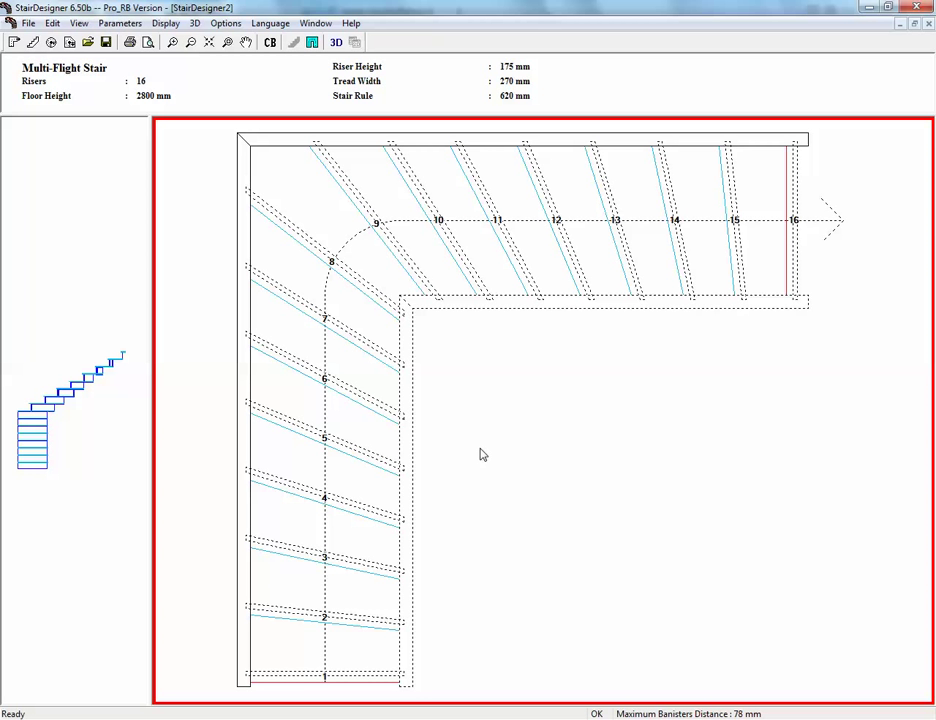
Add a newel post at the bottom step with position 100 and length 100.
right_click(403, 683)
left_click(437, 398)
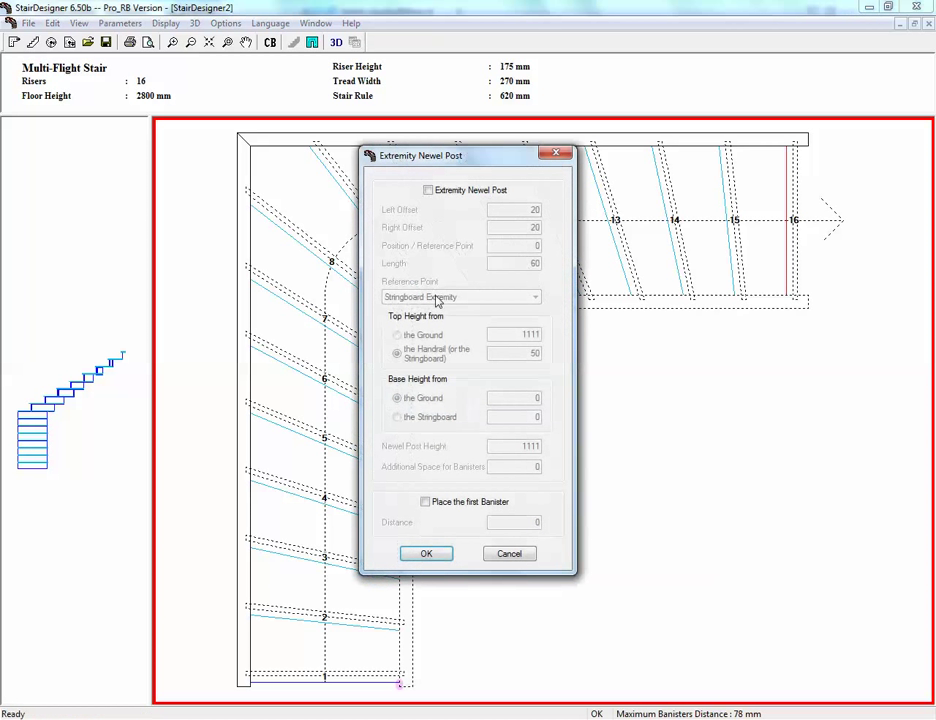
left_click(428, 190)
double_click(534, 245)
type("100")
double_click(535, 263)
type("100")
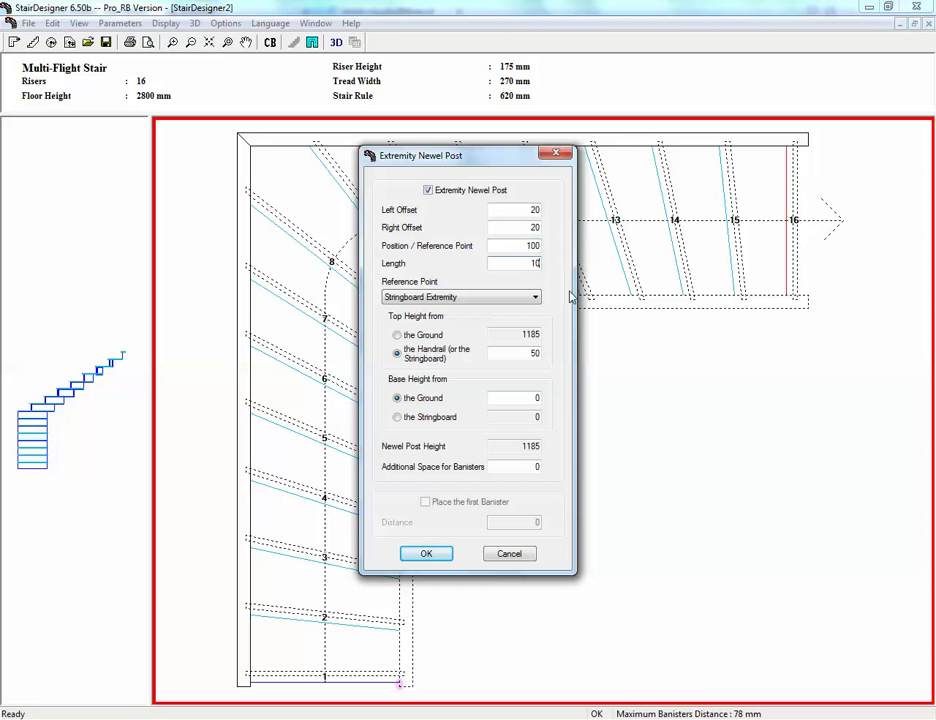
left_click(447, 555)
Add a newel post at the landing corner.
right_click(401, 299)
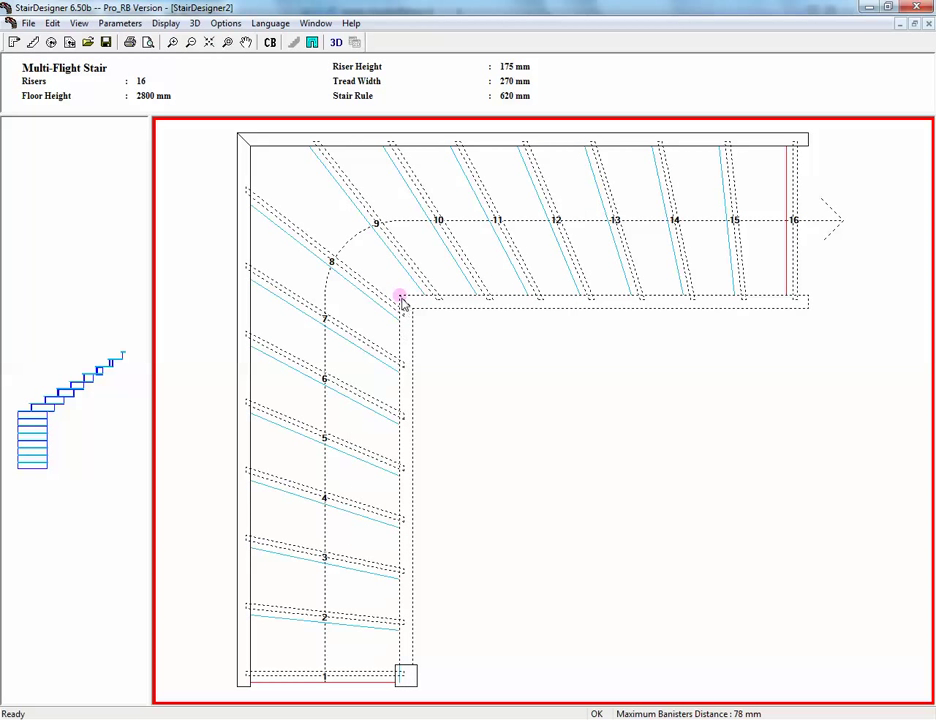
left_click(440, 310)
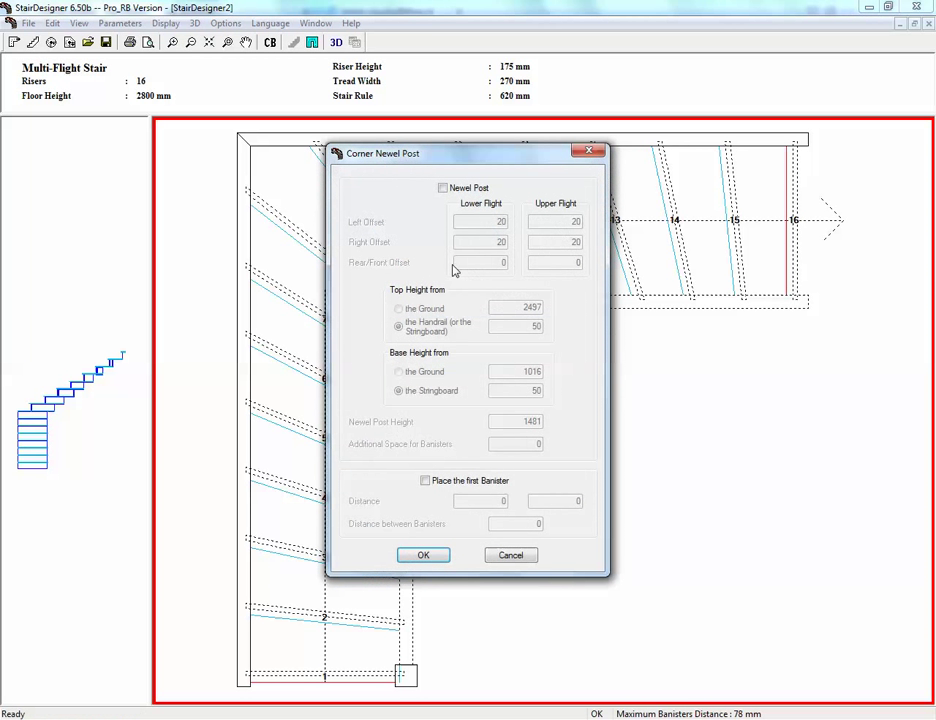
left_click(443, 188)
left_click(424, 555)
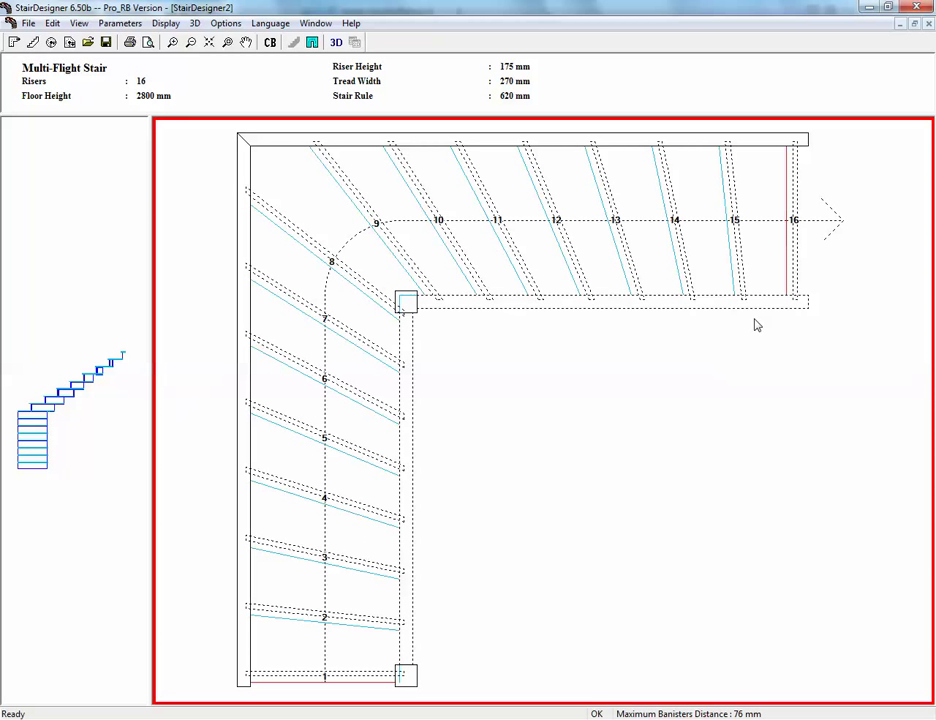
Add a newel post at the top end with position 100 and length 100.
right_click(800, 298)
left_click(800, 303)
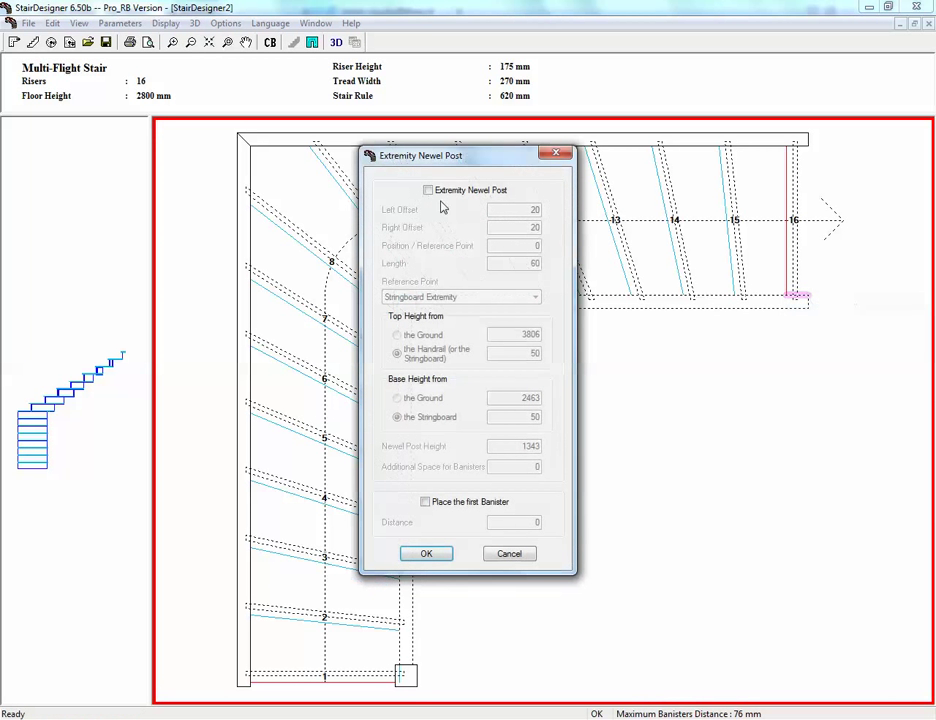
left_click(428, 190)
double_click(515, 245)
type("100")
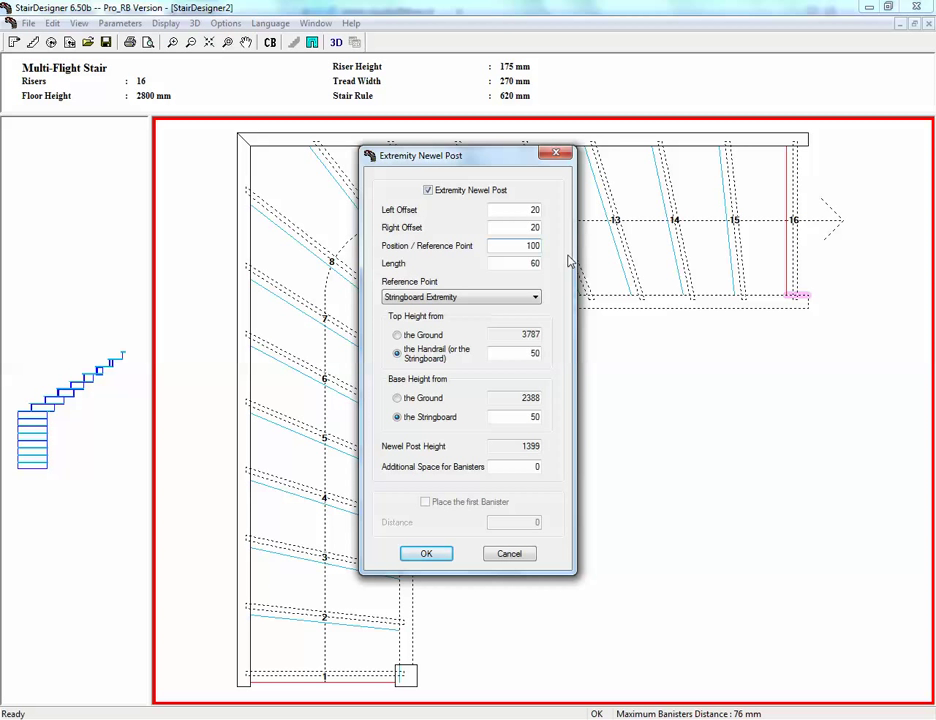
double_click(512, 265)
type("100")
left_click(509, 554)
left_click(338, 42)
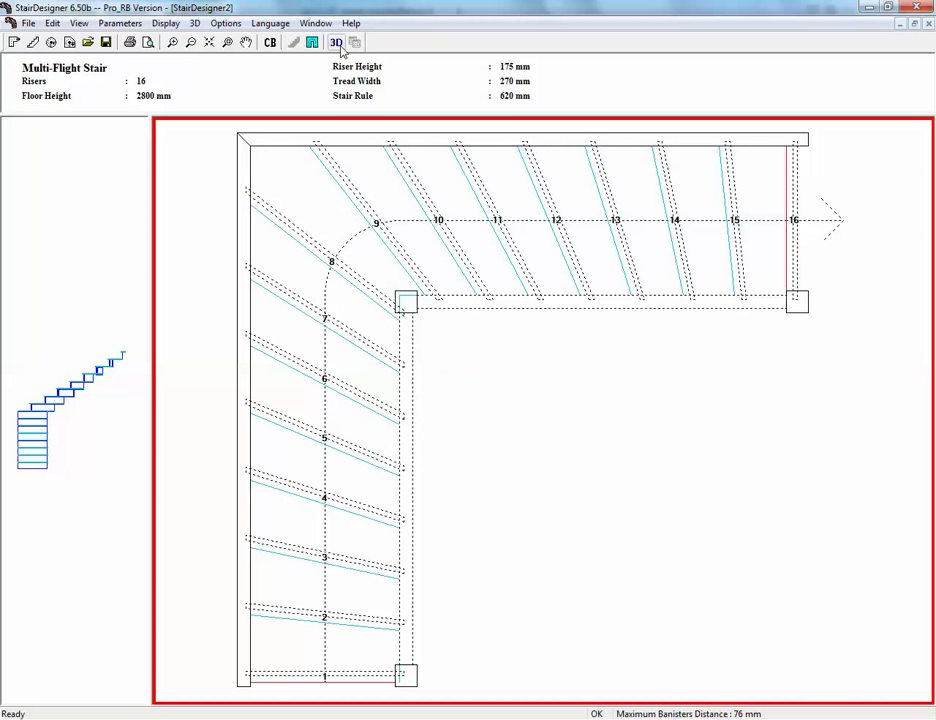
left_click_drag(476, 440, 328, 472)
scroll(391, 476, "up", 4)
left_click_drag(437, 449, 421, 476)
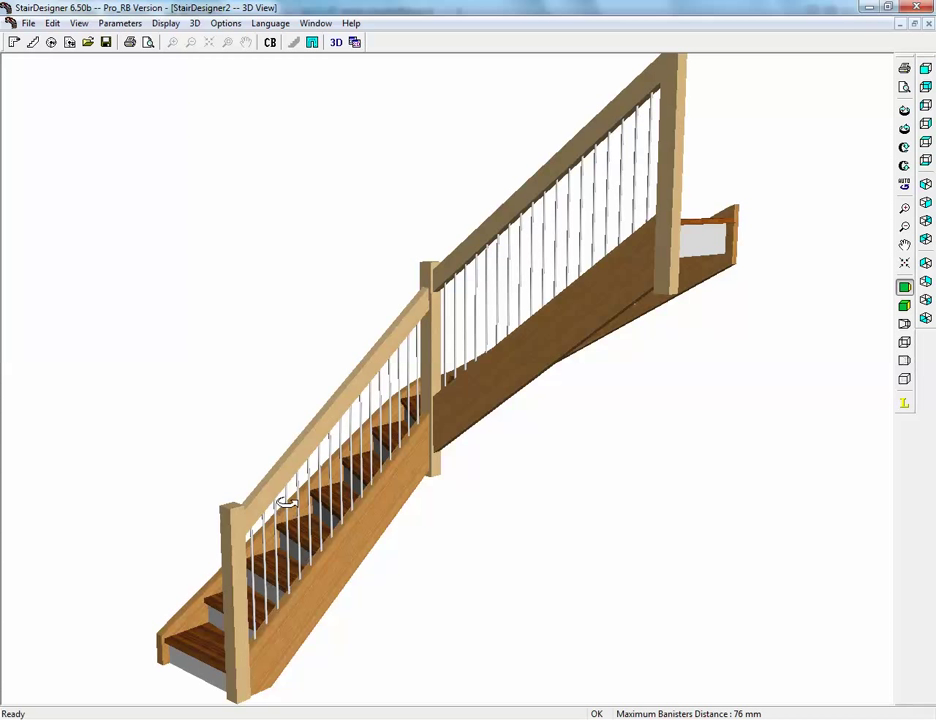
left_click_drag(376, 540, 488, 552)
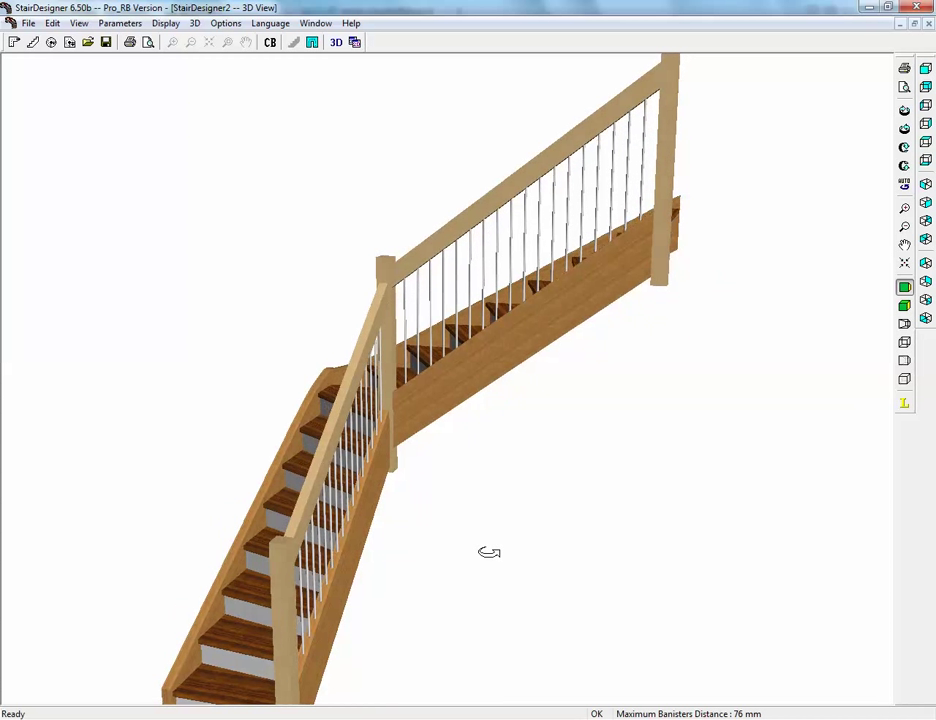
left_click(928, 24)
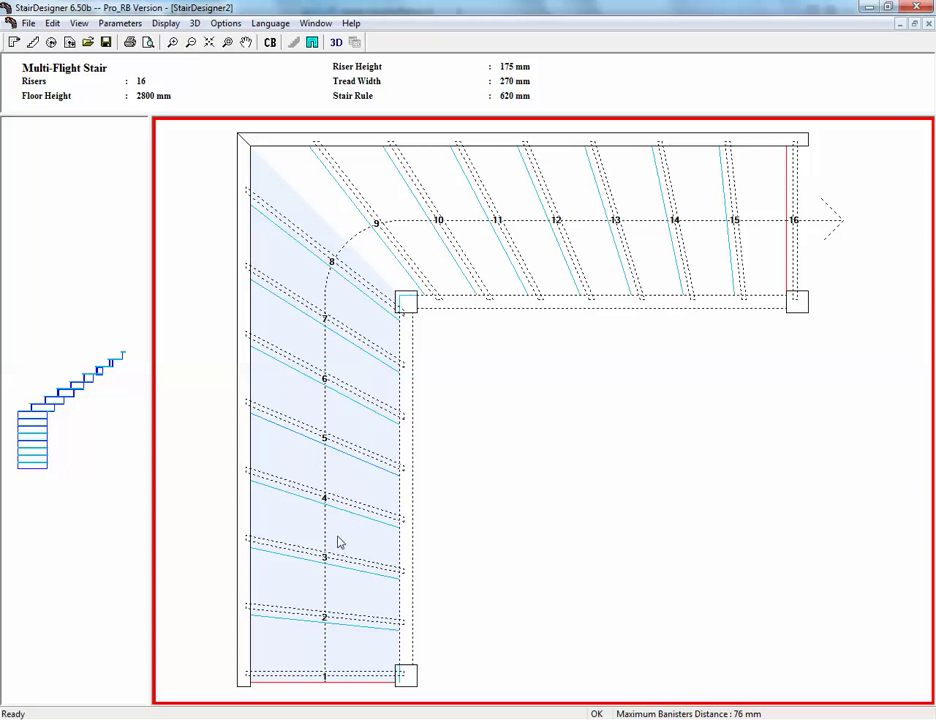
In flight 1's parameters, untick Right Banisters and tick Right Tube Rails.
right_click(352, 431)
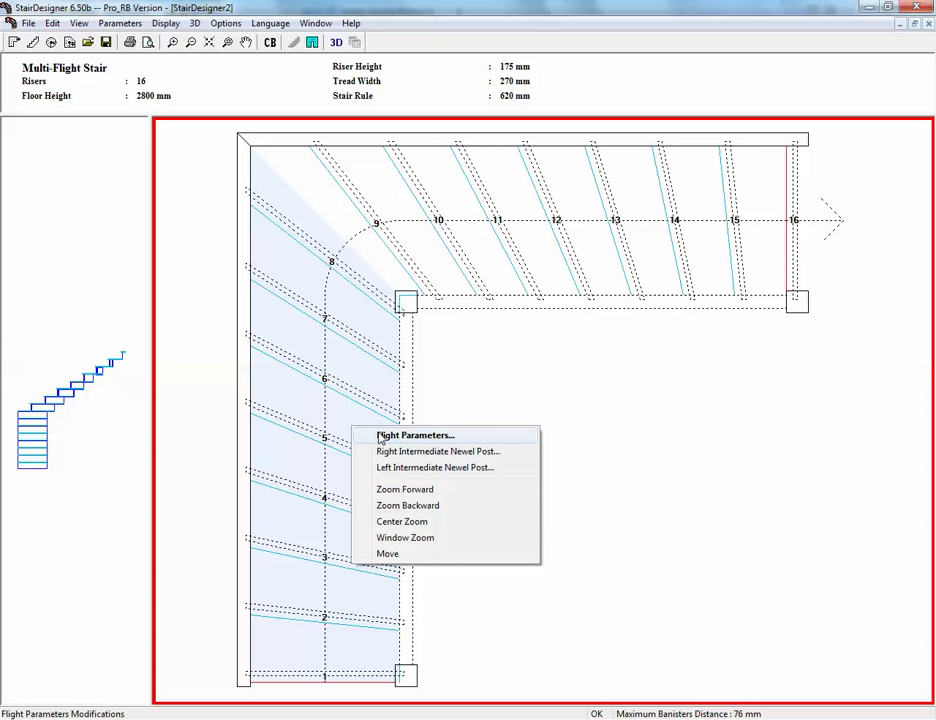
left_click(380, 437)
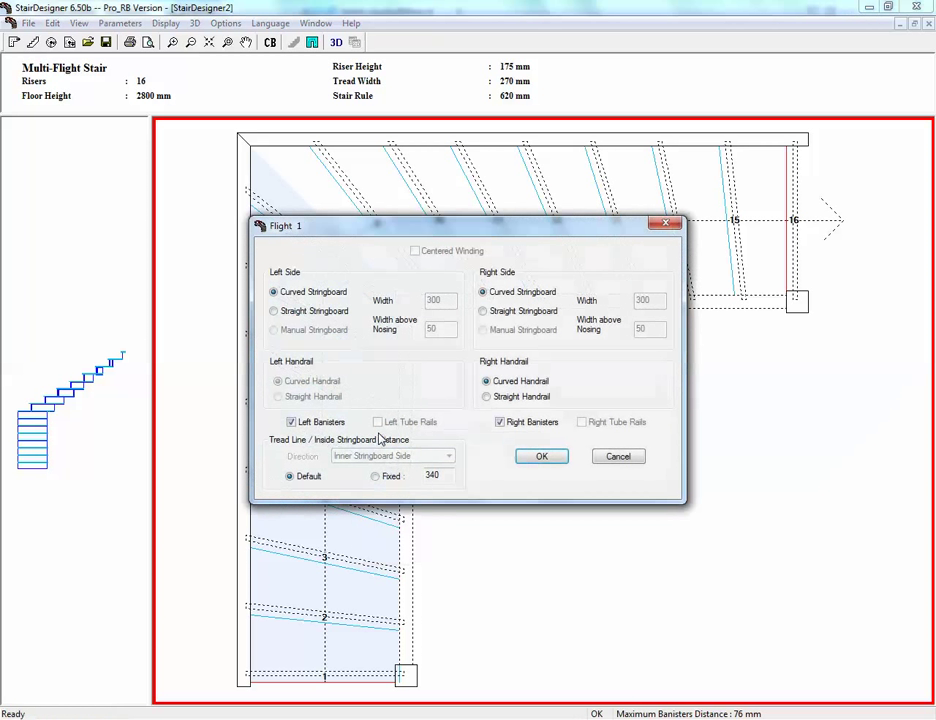
left_click(502, 430)
left_click(582, 423)
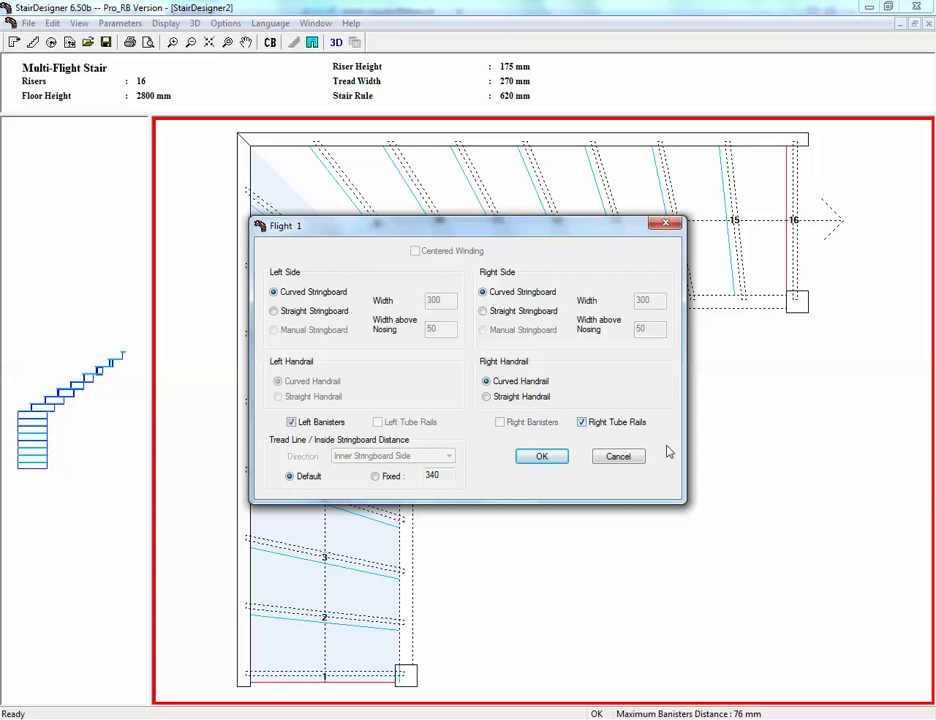
left_click(541, 456)
Show the stair in 3D and orbit and zoom to inspect the first flight's tube rails.
left_click(336, 42)
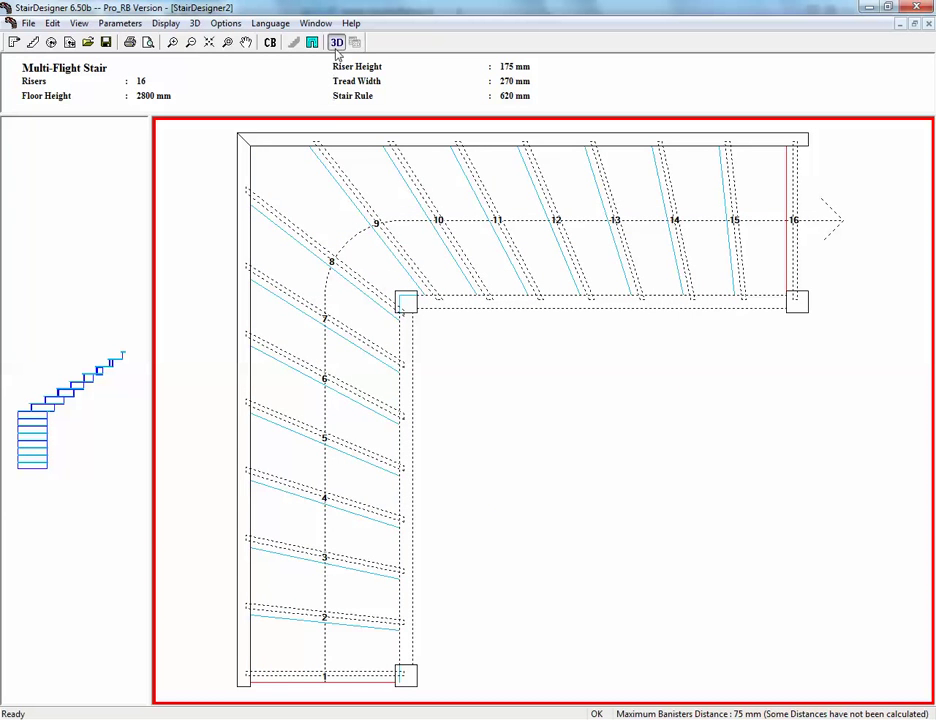
left_click_drag(525, 451, 290, 463)
scroll(371, 478, "up", 5)
left_click_drag(371, 478, 418, 489)
scroll(437, 493, "down", 3)
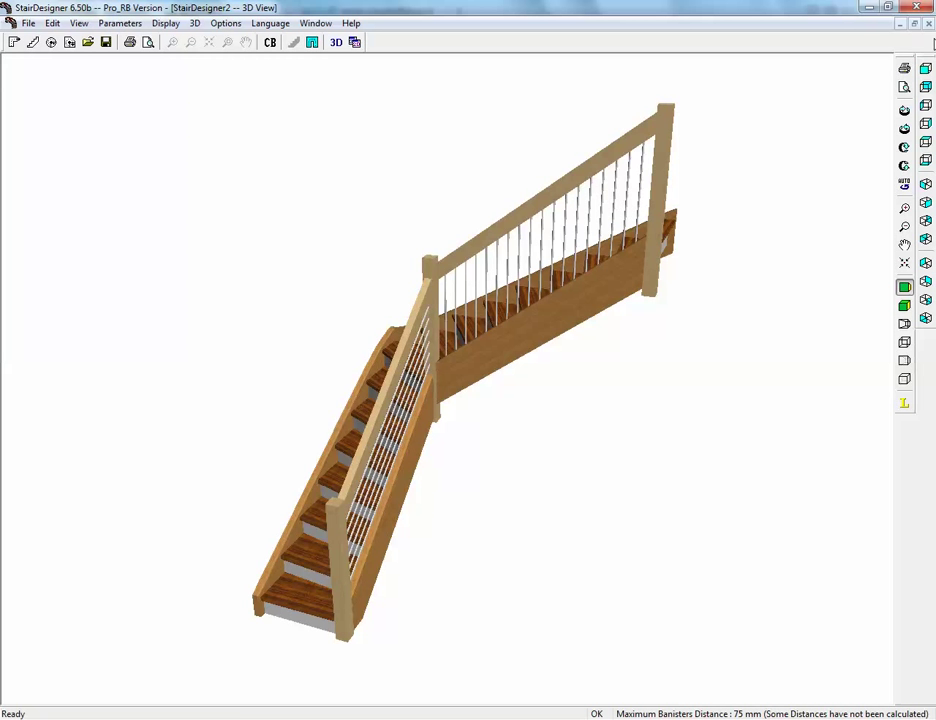
Leave the 3D view and switch flight 2's right side from banisters to tube rails.
left_click(929, 24)
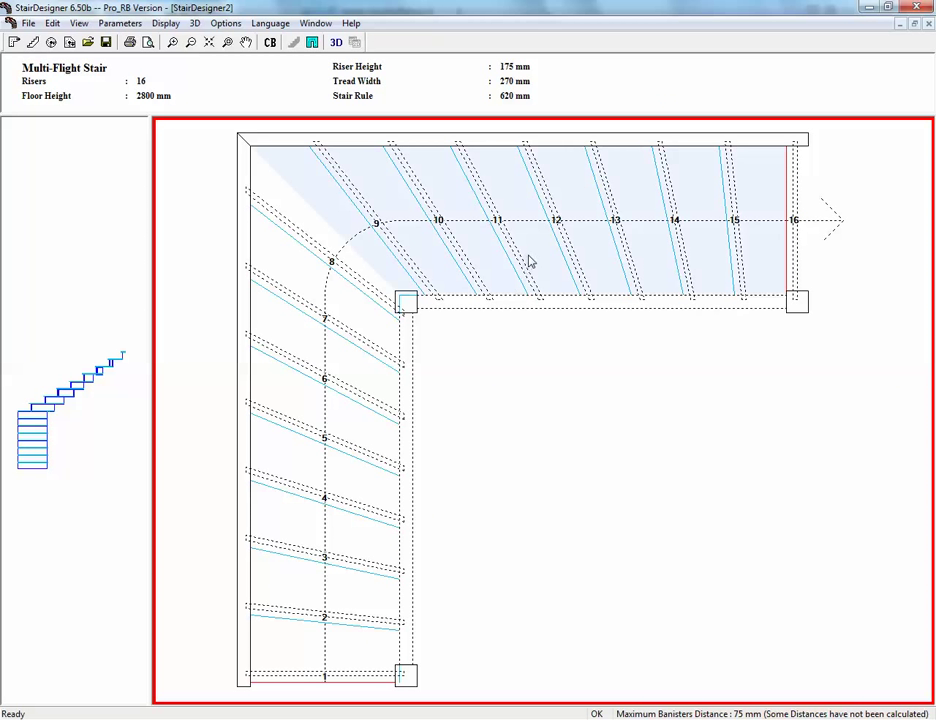
right_click(531, 259)
left_click(558, 261)
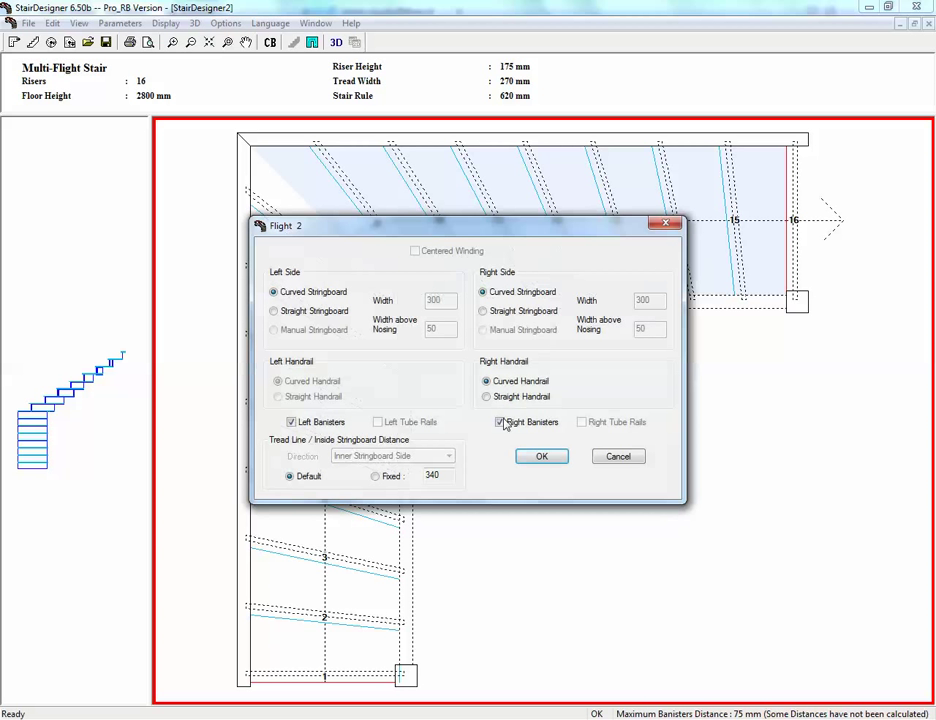
left_click(499, 422)
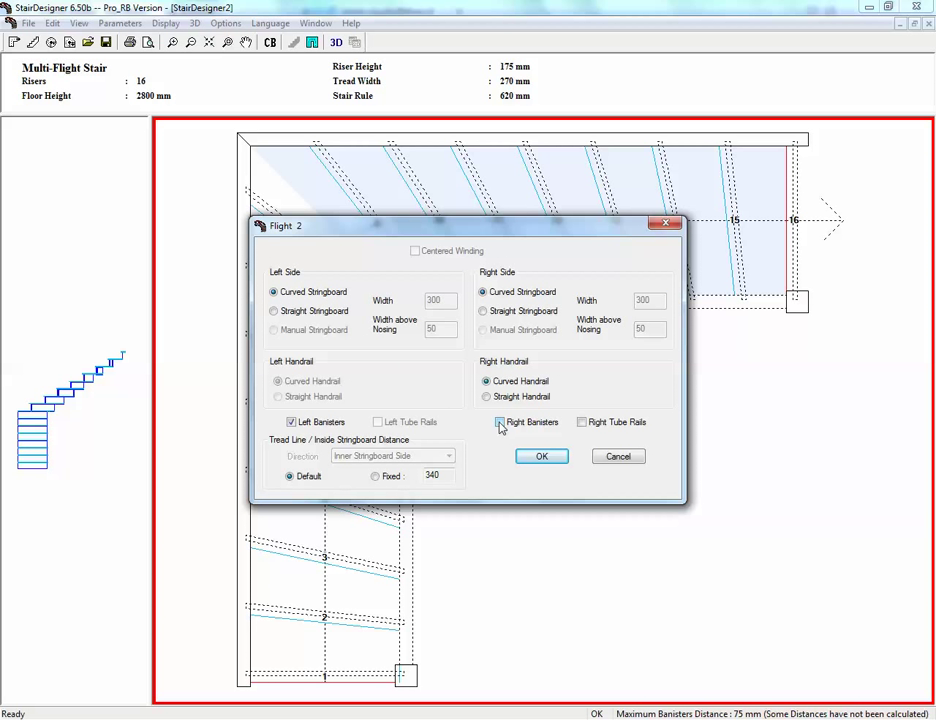
left_click(582, 423)
left_click(540, 457)
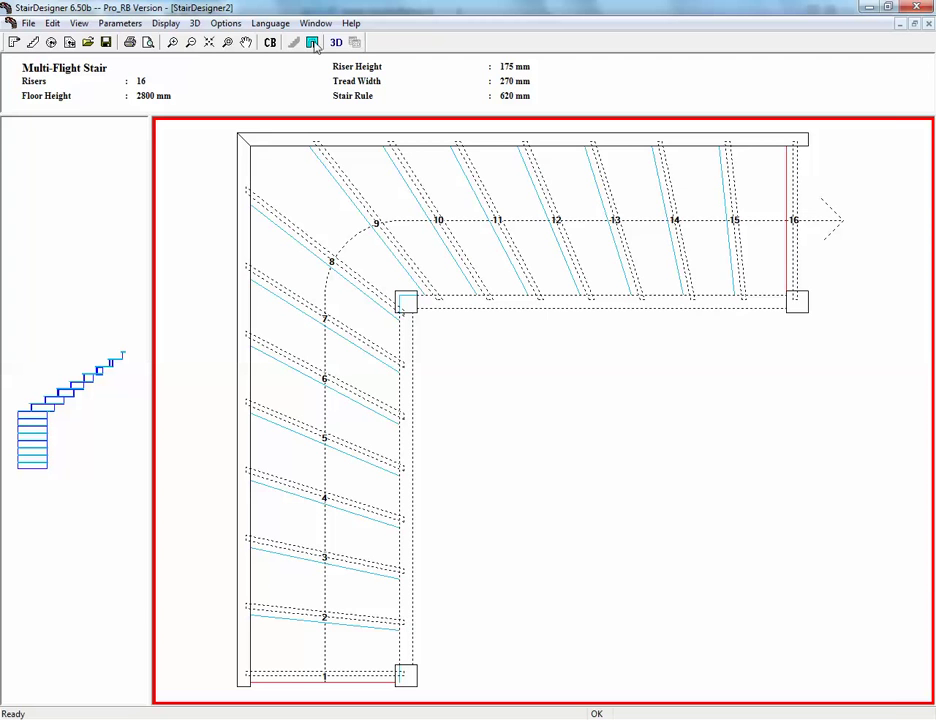
Show the finished stair in 3D, orbiting, zooming and panning to inspect both flights' tube rails.
left_click(336, 42)
scroll(424, 383, "up", 5)
left_click_drag(432, 403, 524, 472)
scroll(427, 432, "down", 5)
left_click_drag(457, 495, 378, 478)
scroll(378, 478, "up", 5)
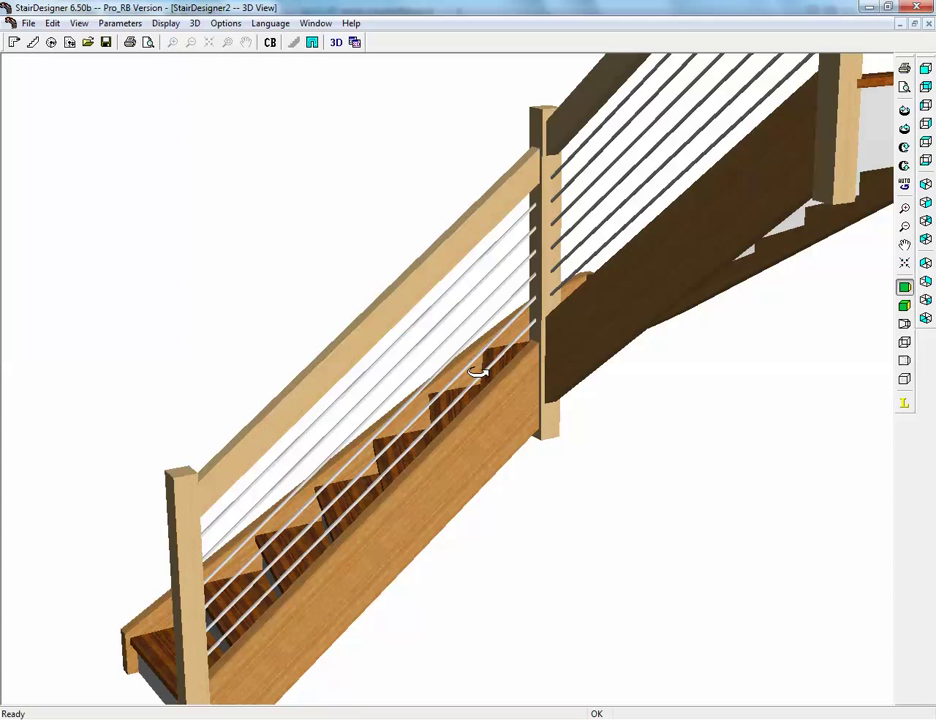
scroll(477, 385, "down", 5)
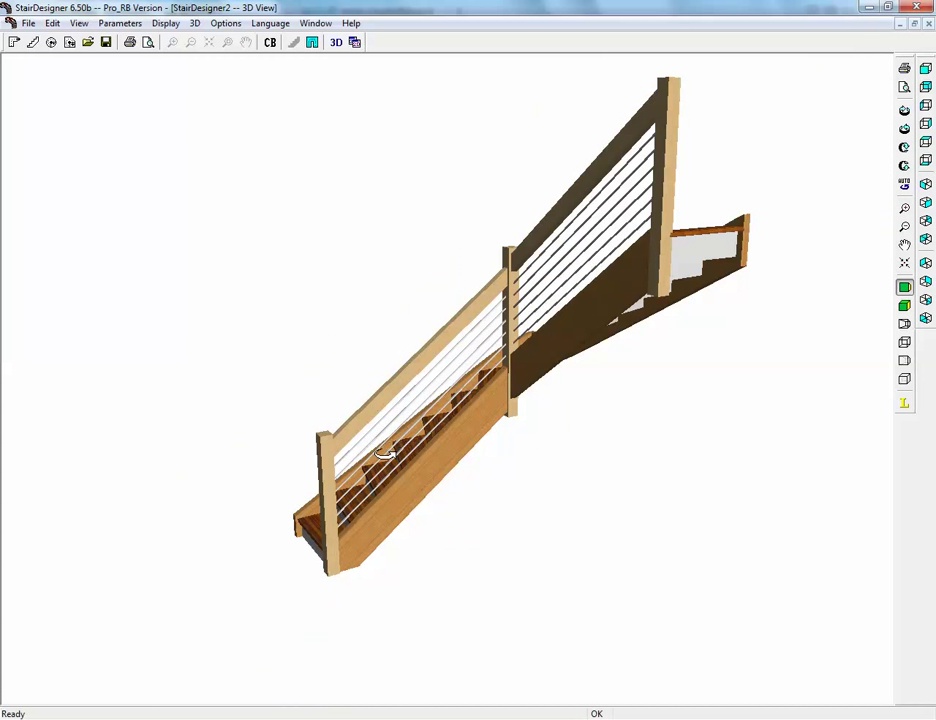
middle_click_drag(382, 455, 395, 486)
left_click_drag(395, 486, 495, 492)
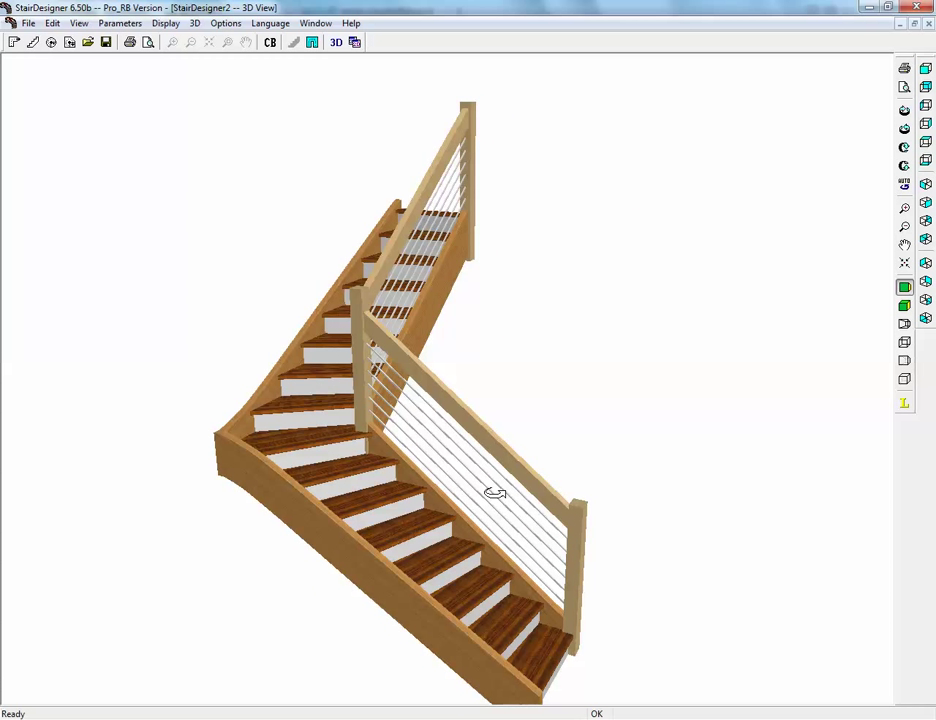